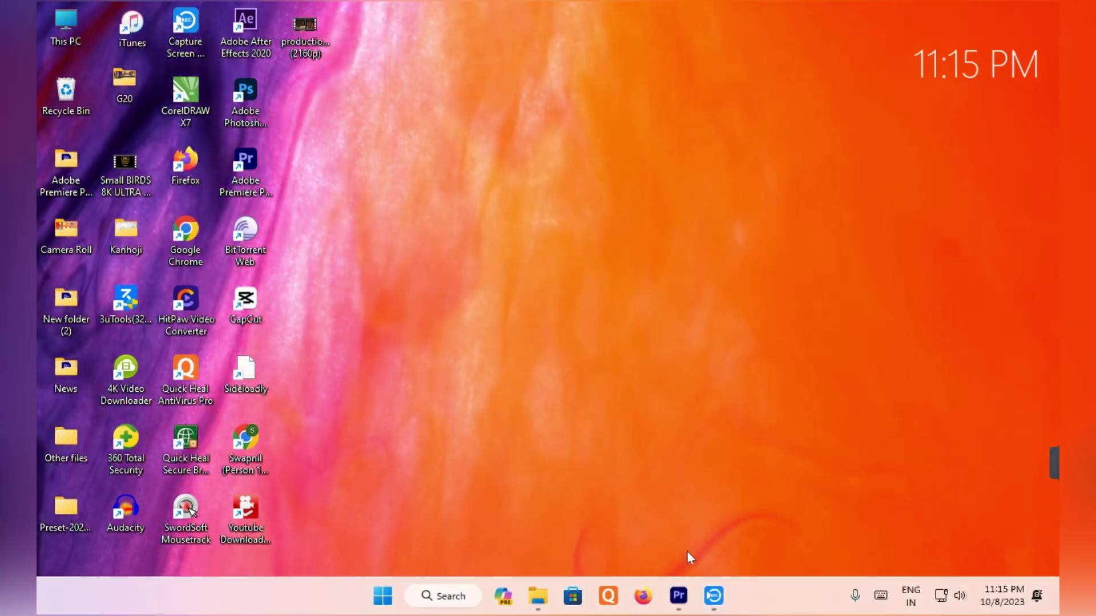
left_click(678, 595)
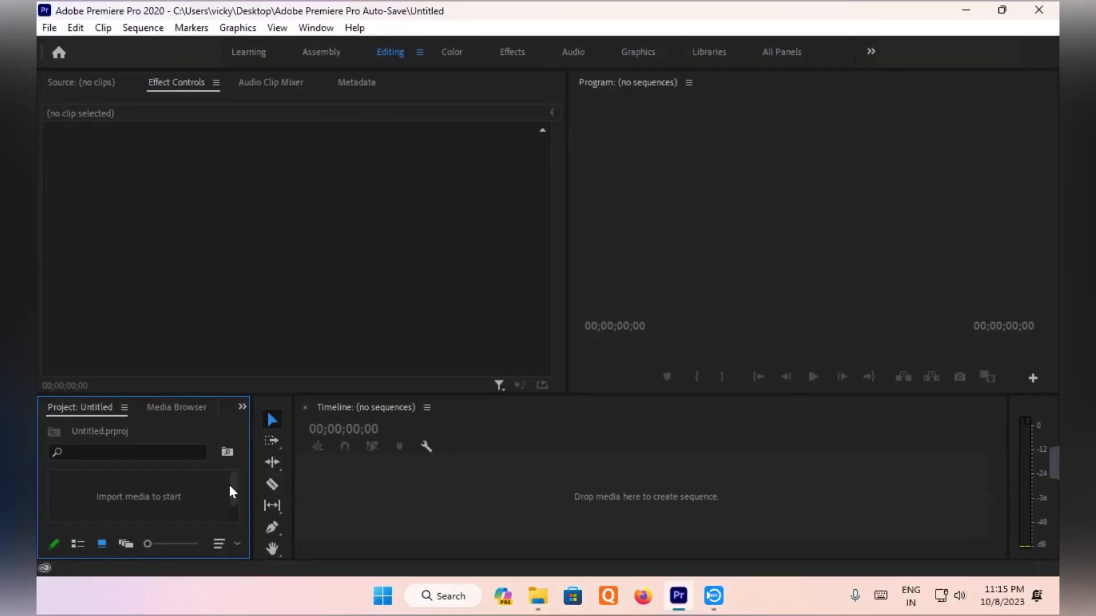
double_click(168, 488)
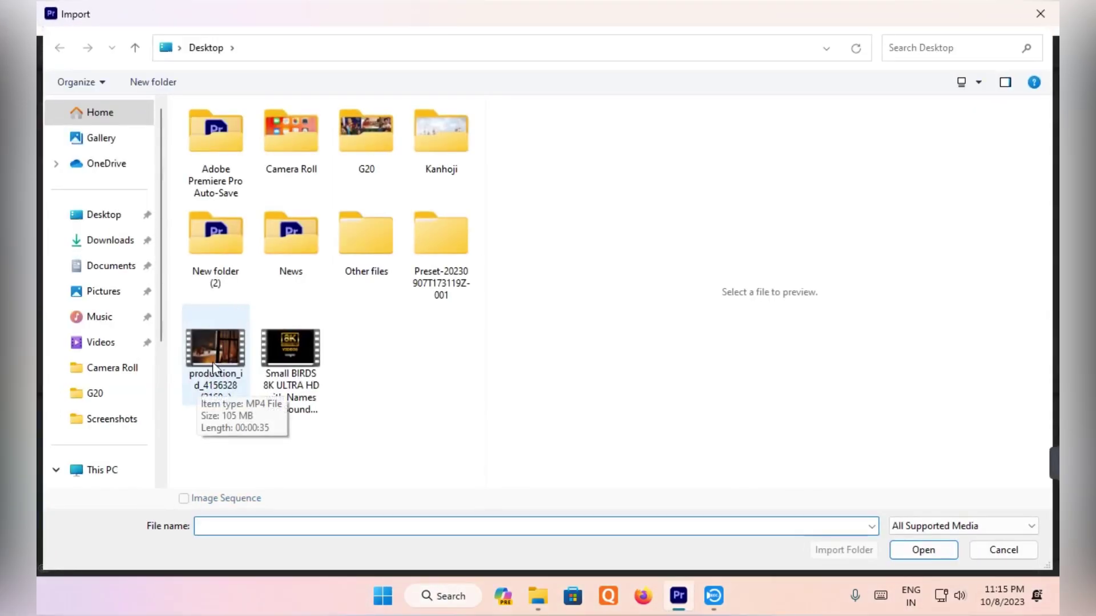
left_click(214, 368)
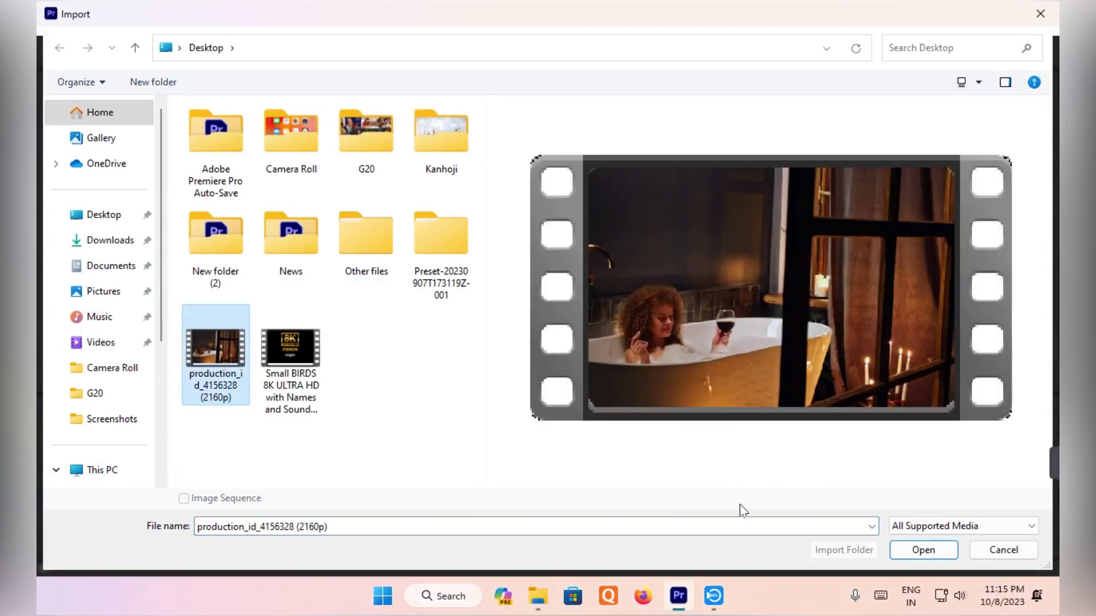
left_click(948, 549)
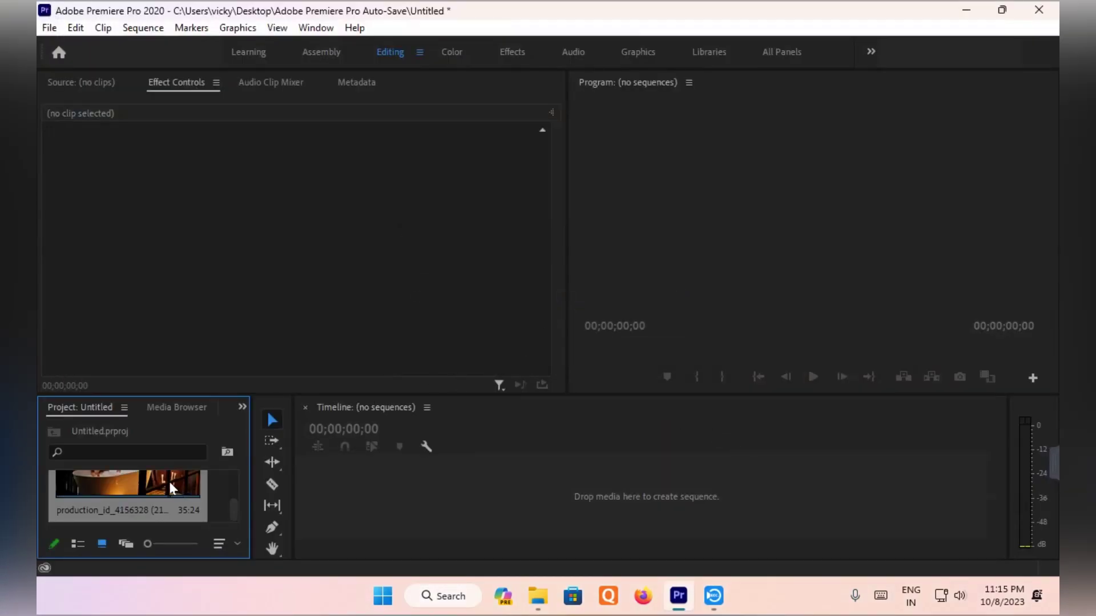
Drop the bathtub clip into a new sequence and preview it full screen, stopping at 00:00:05:15.
left_click_drag(169, 484, 453, 474)
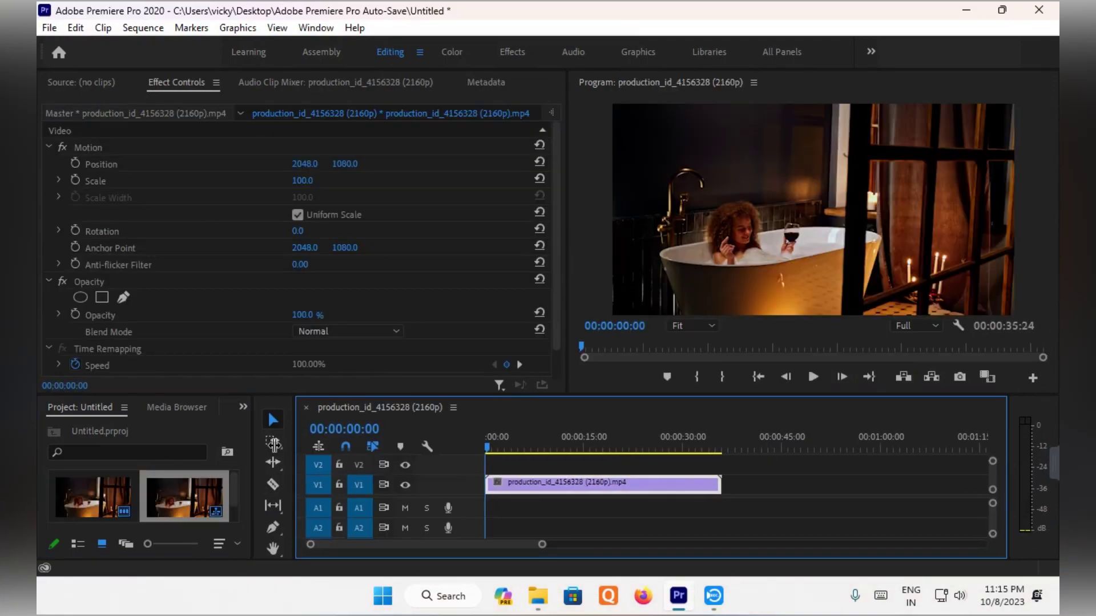
left_click_drag(253, 444, 333, 444)
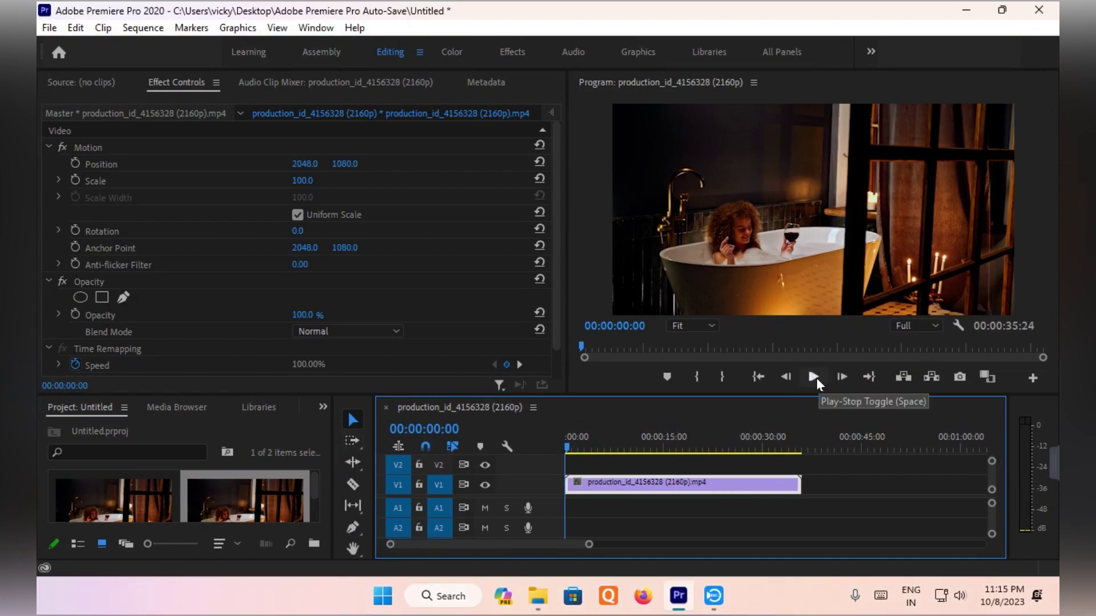
left_click(813, 377)
key("ctrl+grave")
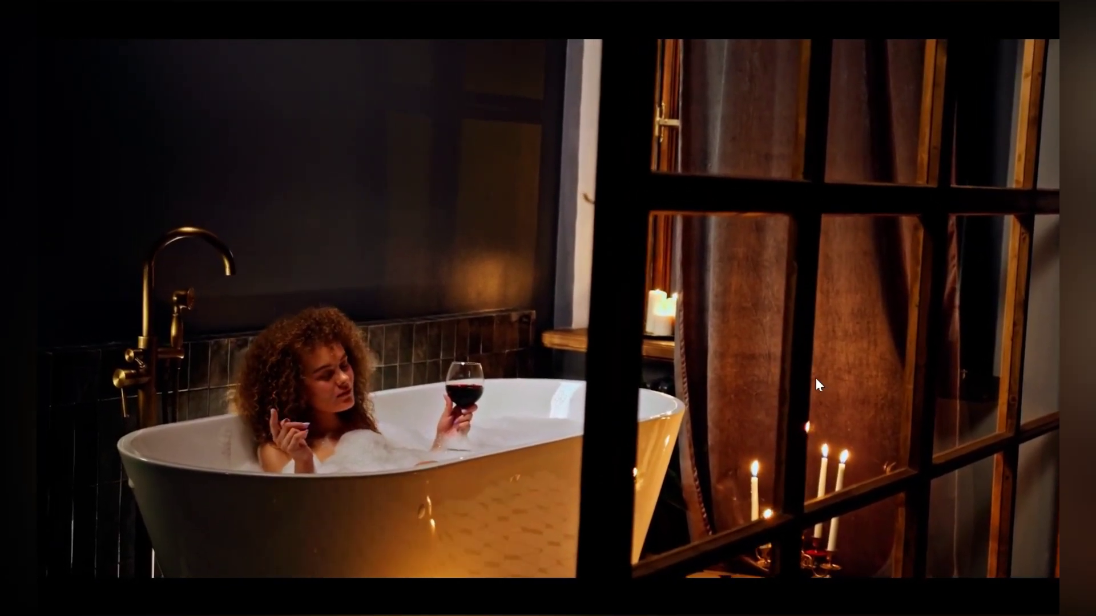
key("ctrl+grave")
left_click(815, 378)
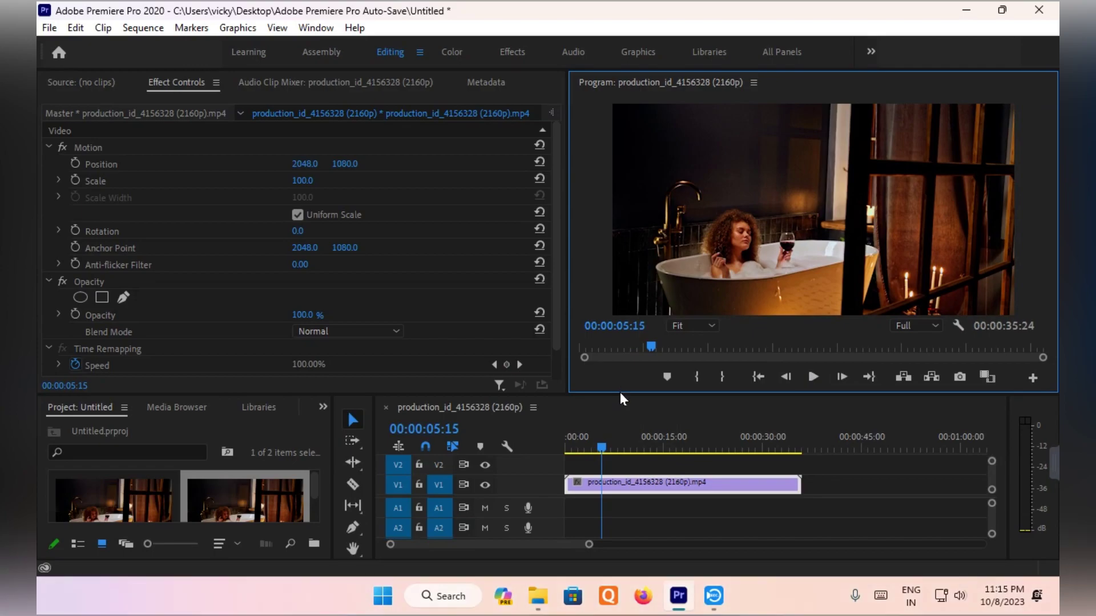
Enlarge the timeline tracks and Alt-drag a copy of the V1 bathtub clip onto V2.
left_click_drag(622, 394, 622, 362)
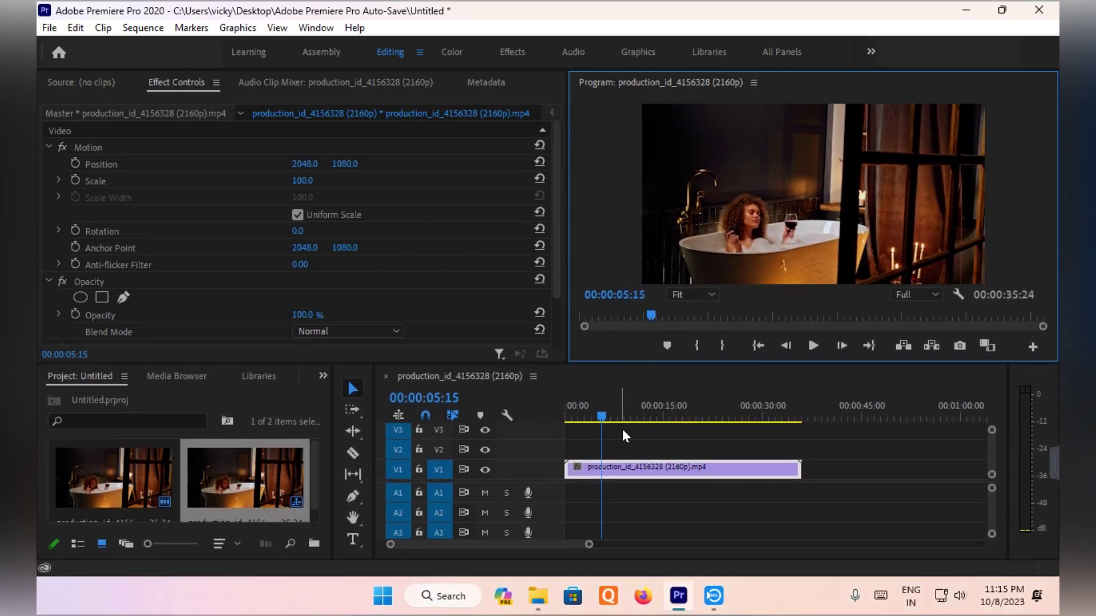
left_click_drag(625, 465, 617, 460)
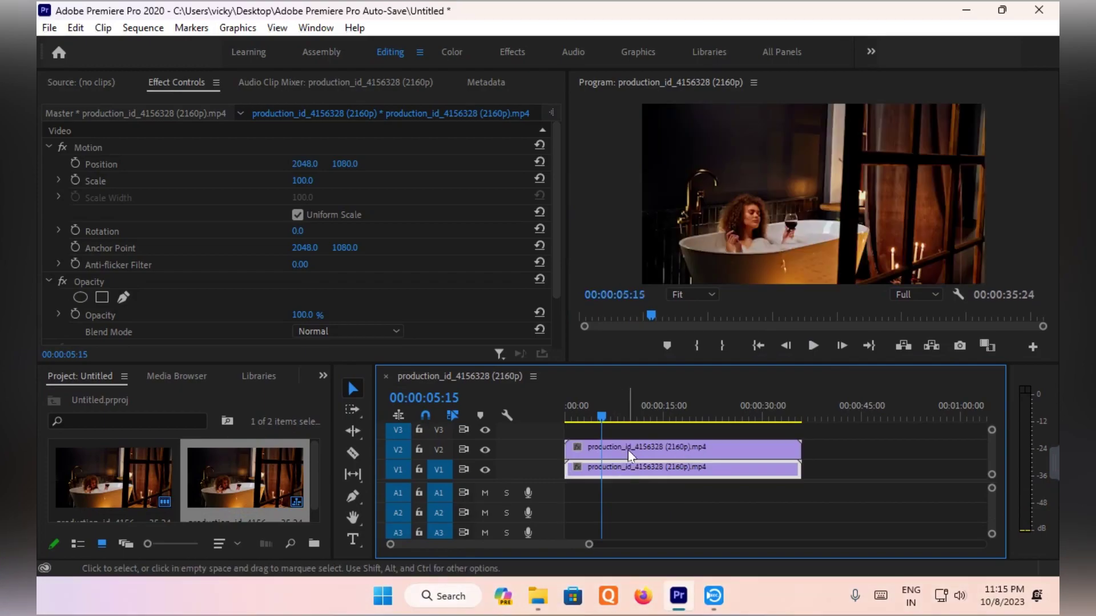
Apply the Luma Key effect, found by searching 'luma', to the duplicate clip on V2.
left_click(323, 376)
left_click(348, 465)
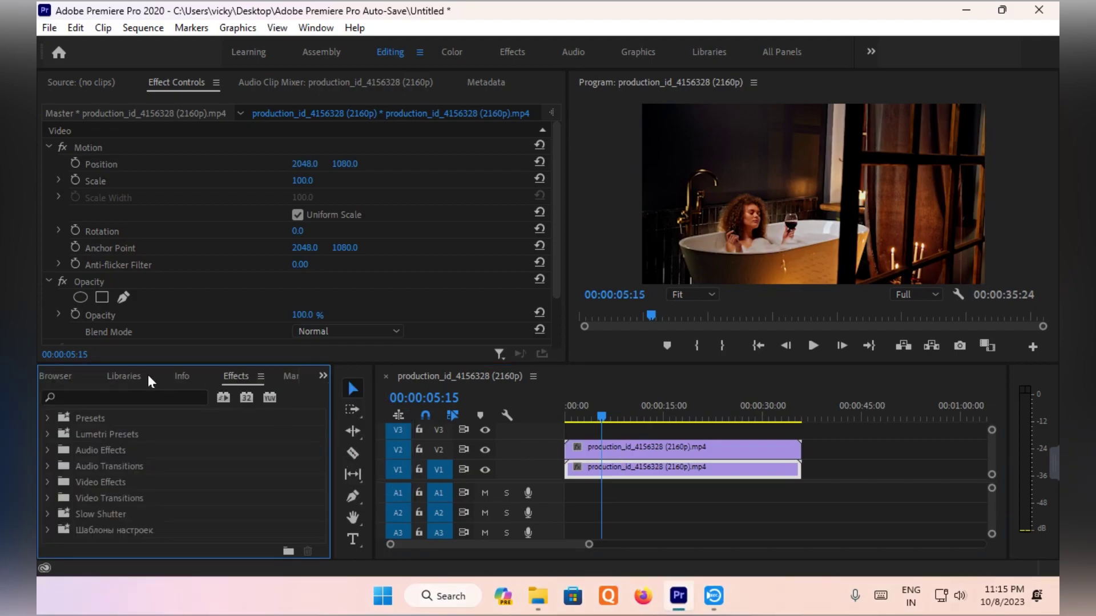
left_click(129, 394)
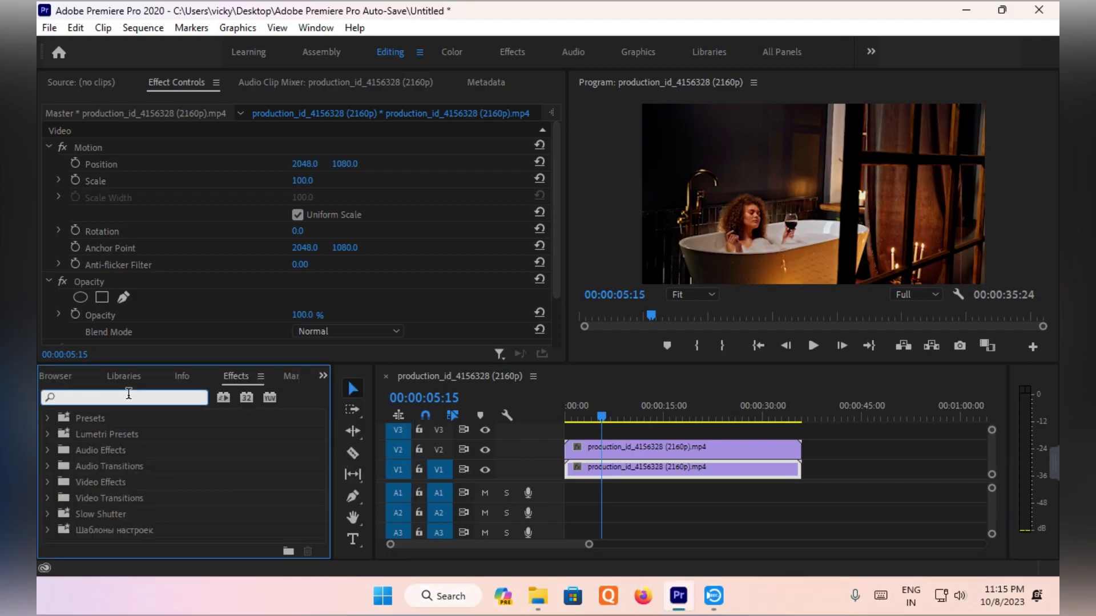
type("lu")
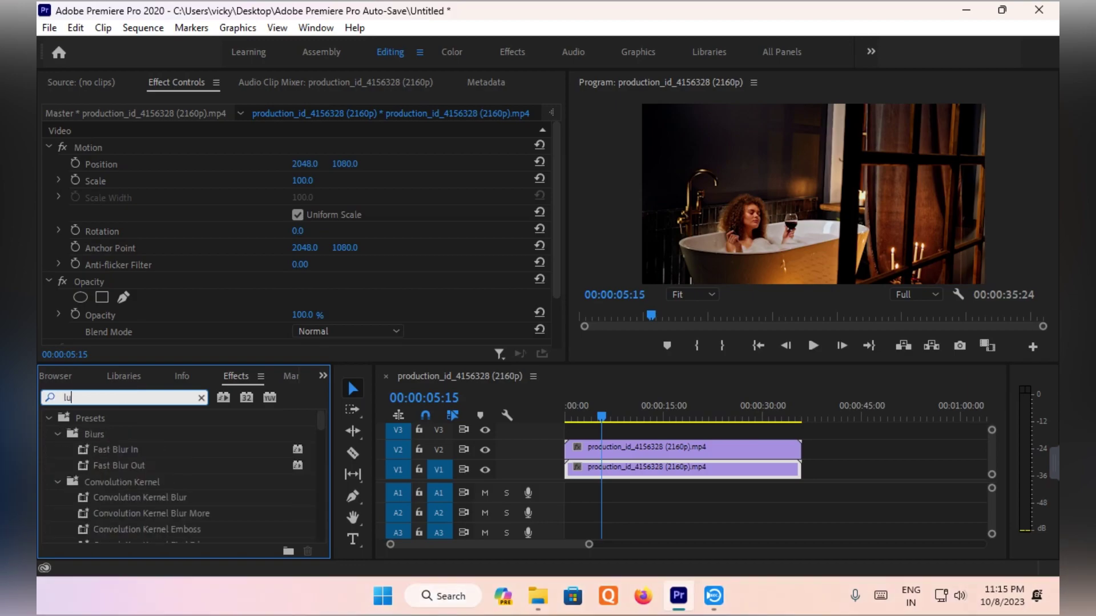
type("ma")
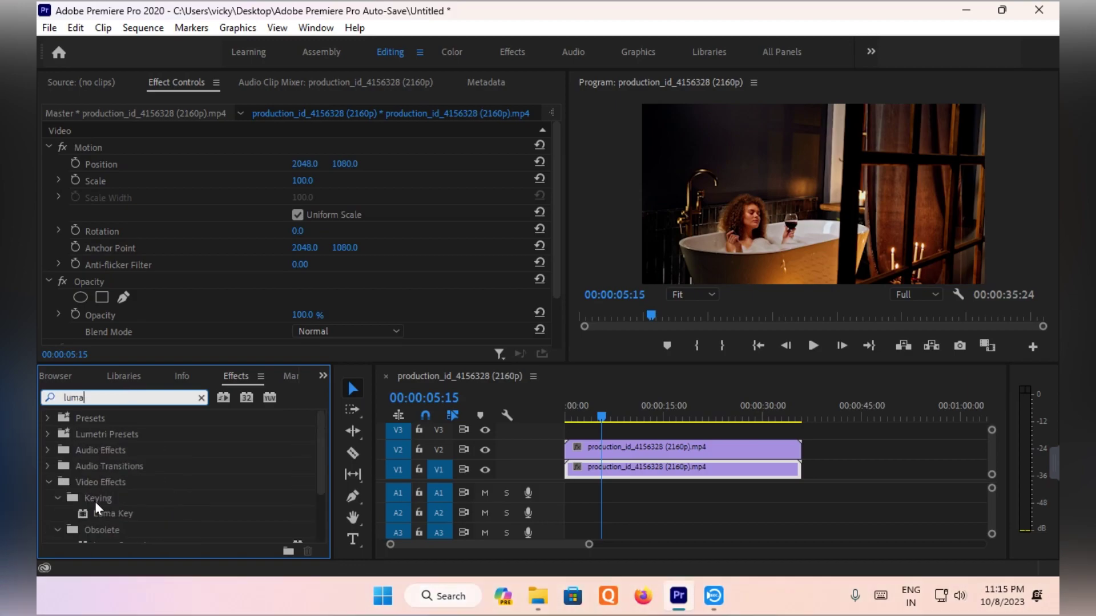
mouse_move(103, 512)
left_mouse_down()
mouse_move(588, 477)
mouse_move(632, 449)
left_mouse_up()
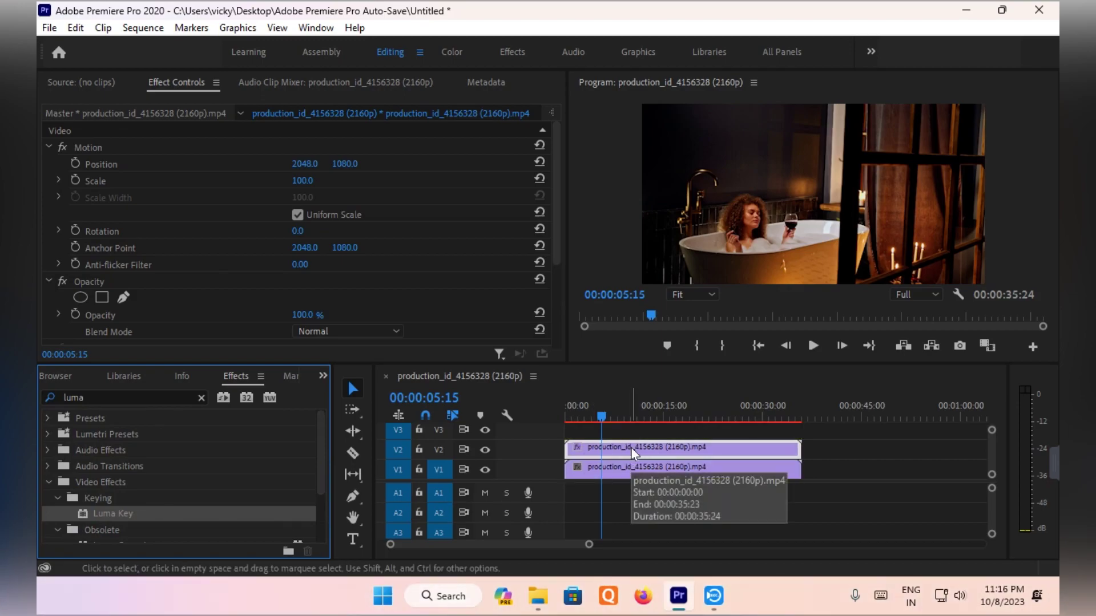
Apply Gaussian Blur, found by searching 'gauss', to the same V2 clip.
left_click(199, 396)
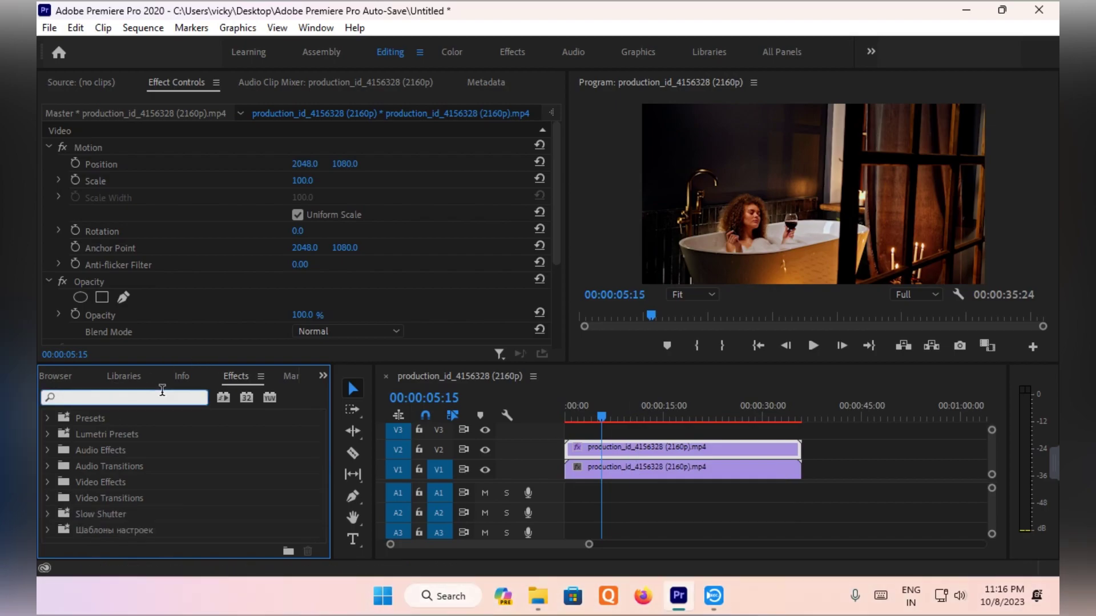
type("gau")
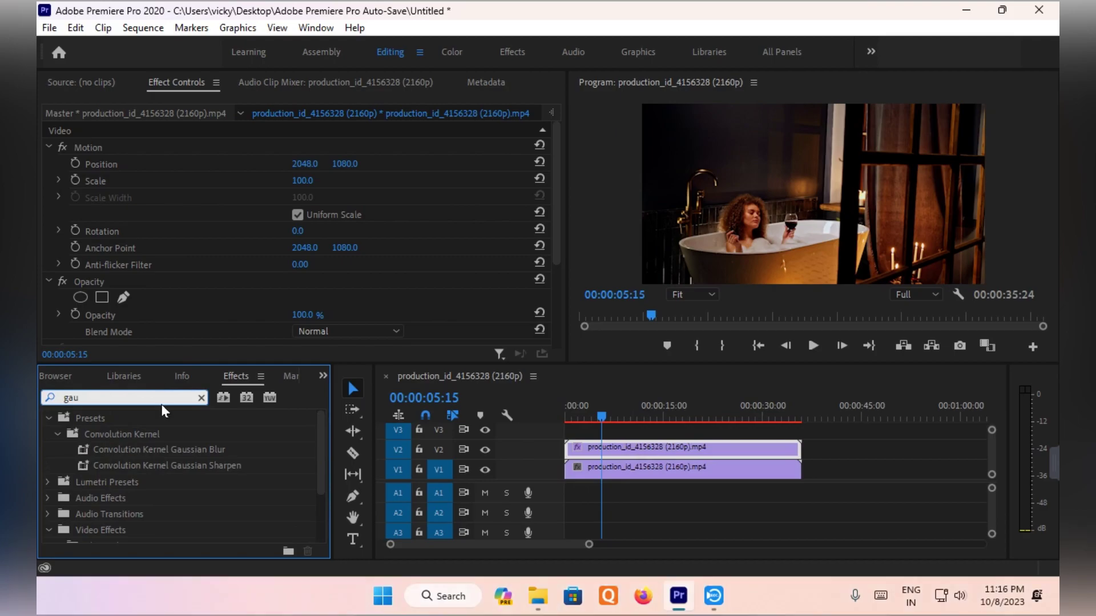
type("ss")
scroll(153, 461, "down", 2)
scroll(153, 463, "down", 3)
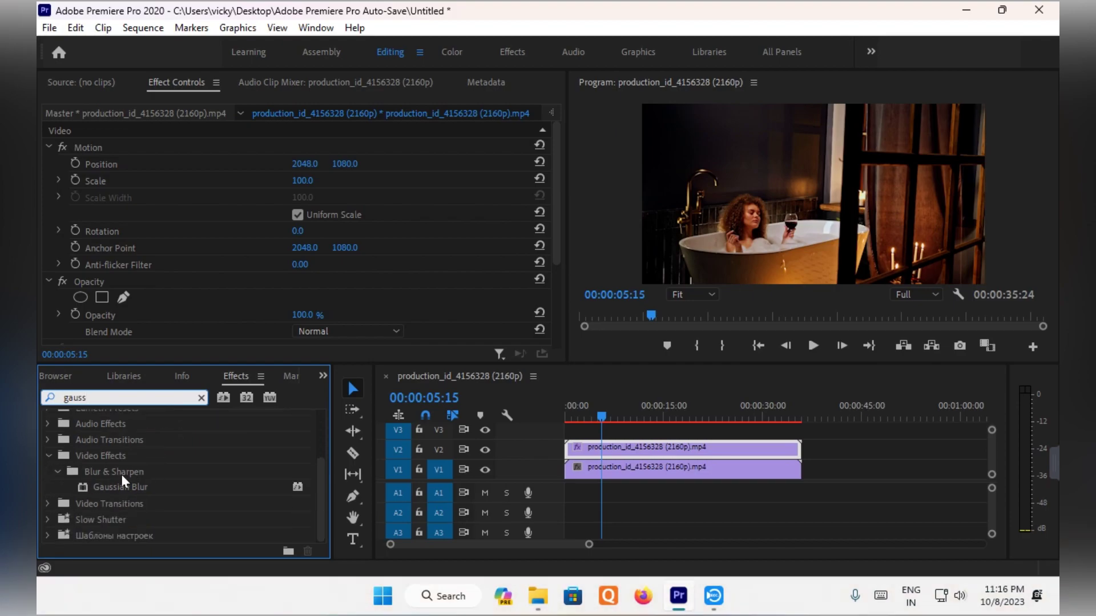
left_click_drag(120, 487, 668, 450)
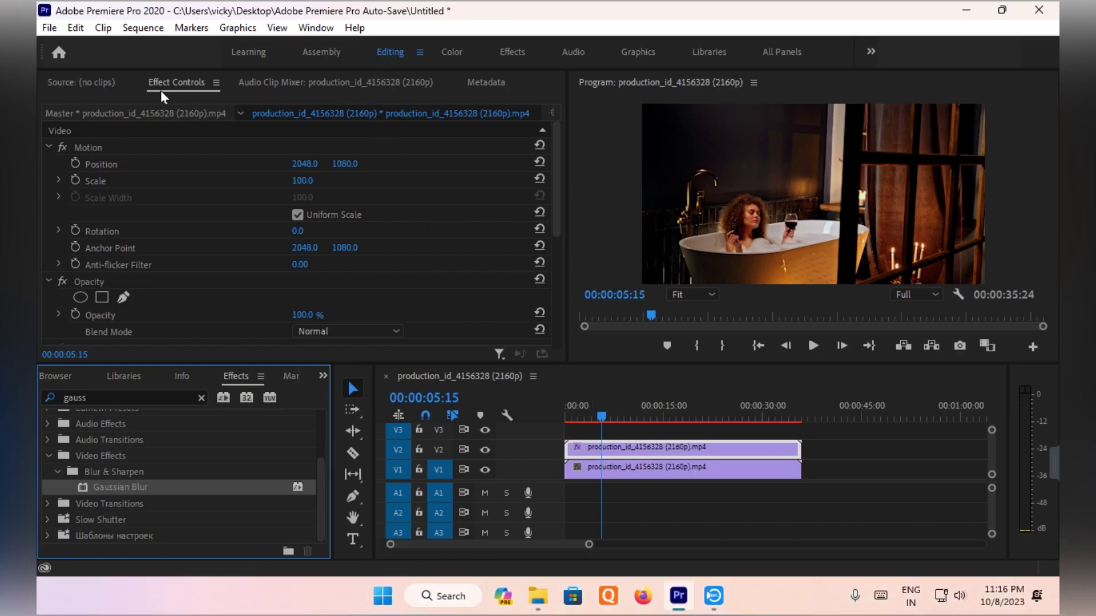
Set the V2 clip's Luma Key Threshold to 30% and Gaussian Blur Blurriness to 40.
scroll(208, 217, "down", 5)
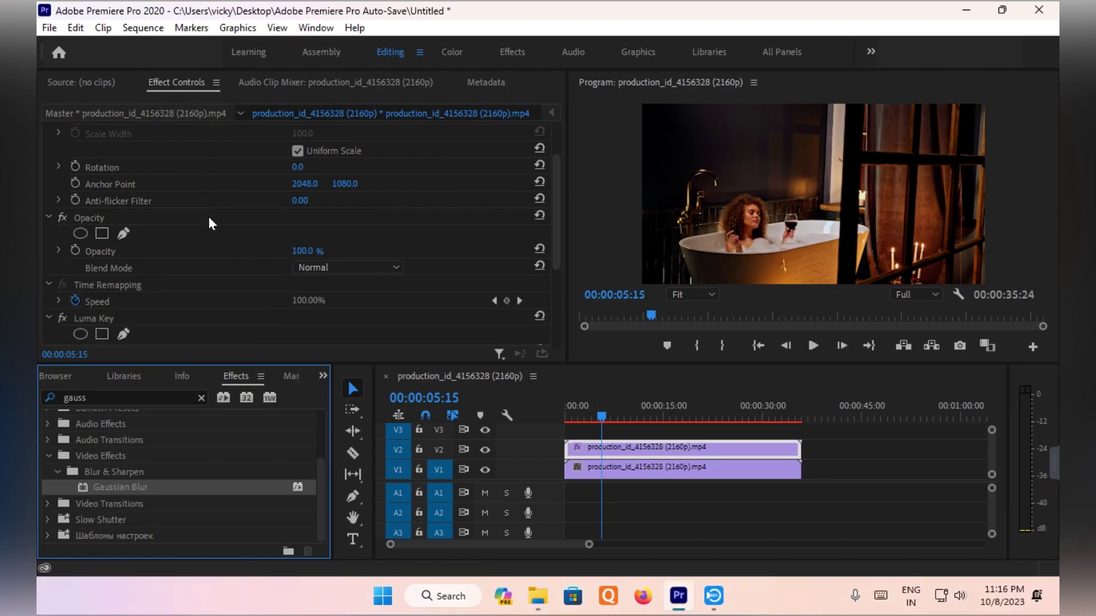
scroll(208, 219, "down", 3)
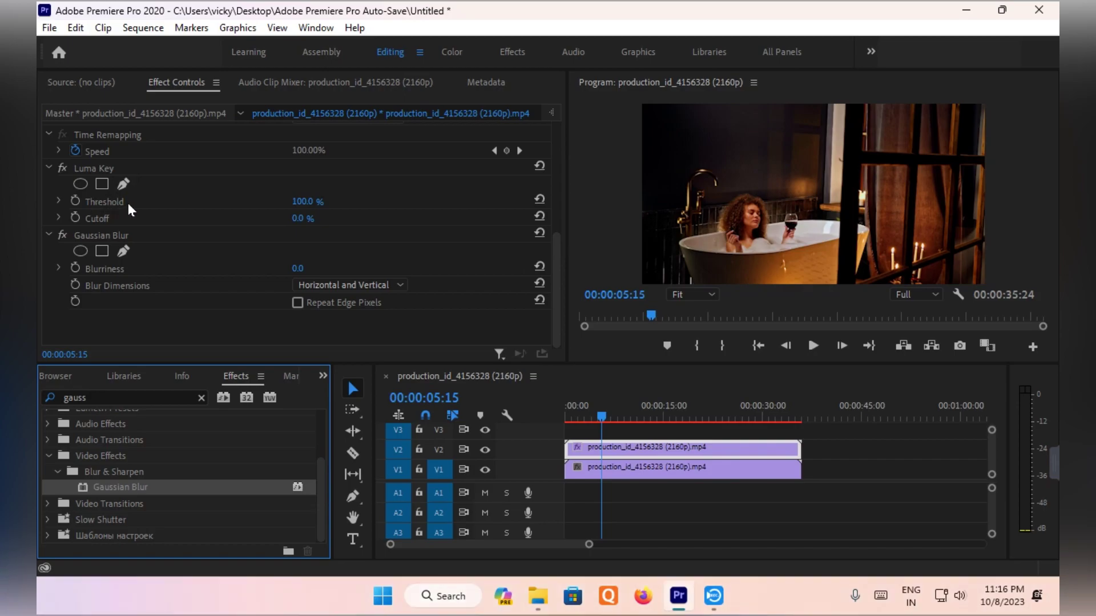
left_click(304, 202)
type("30")
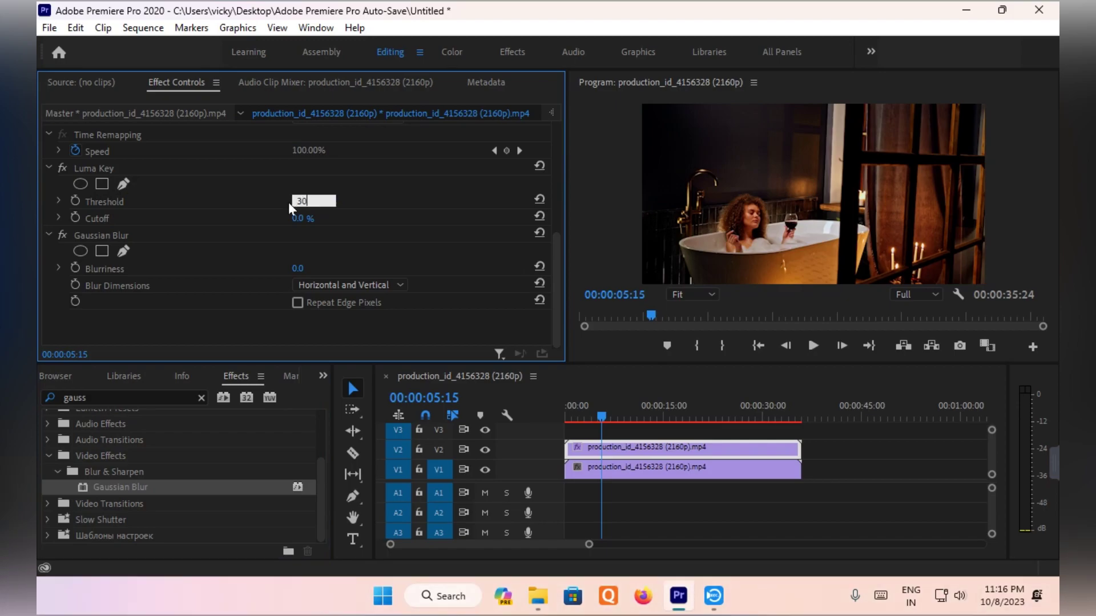
key("Return")
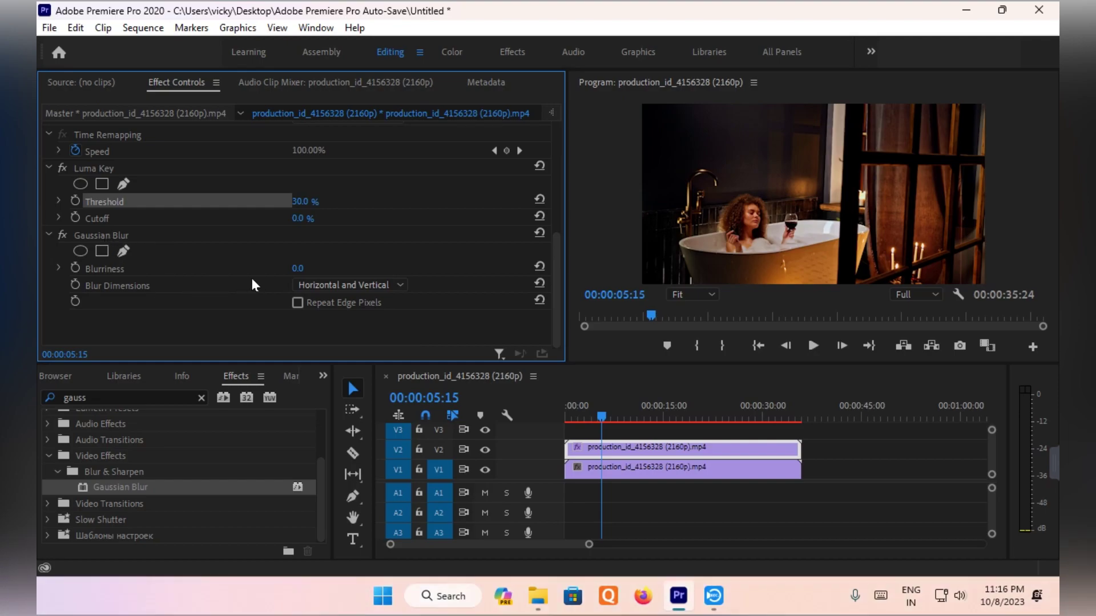
left_click(301, 269)
type("40")
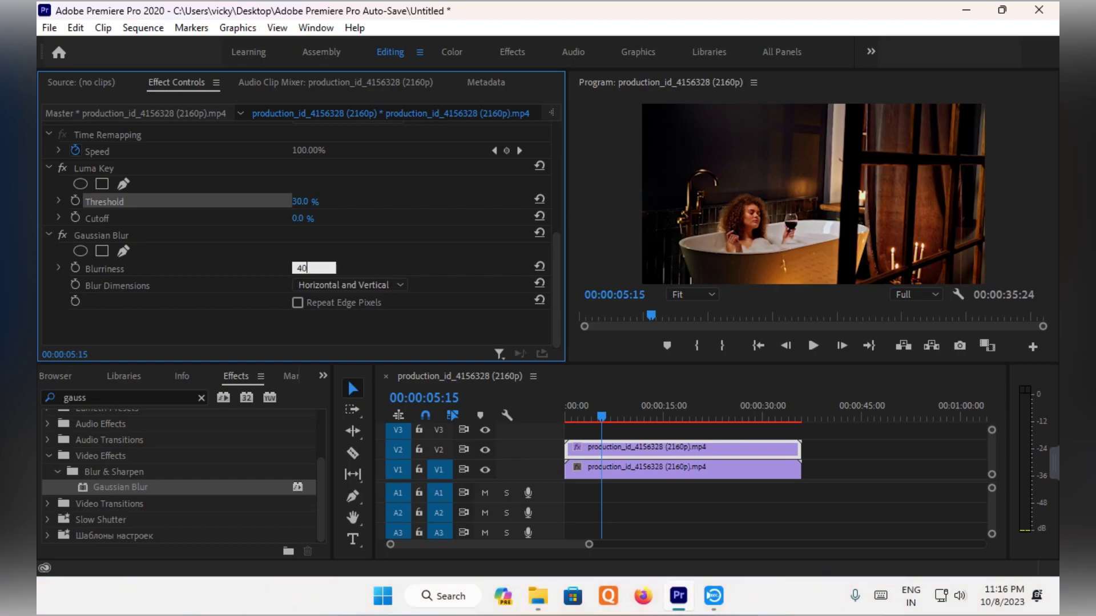
key("Return")
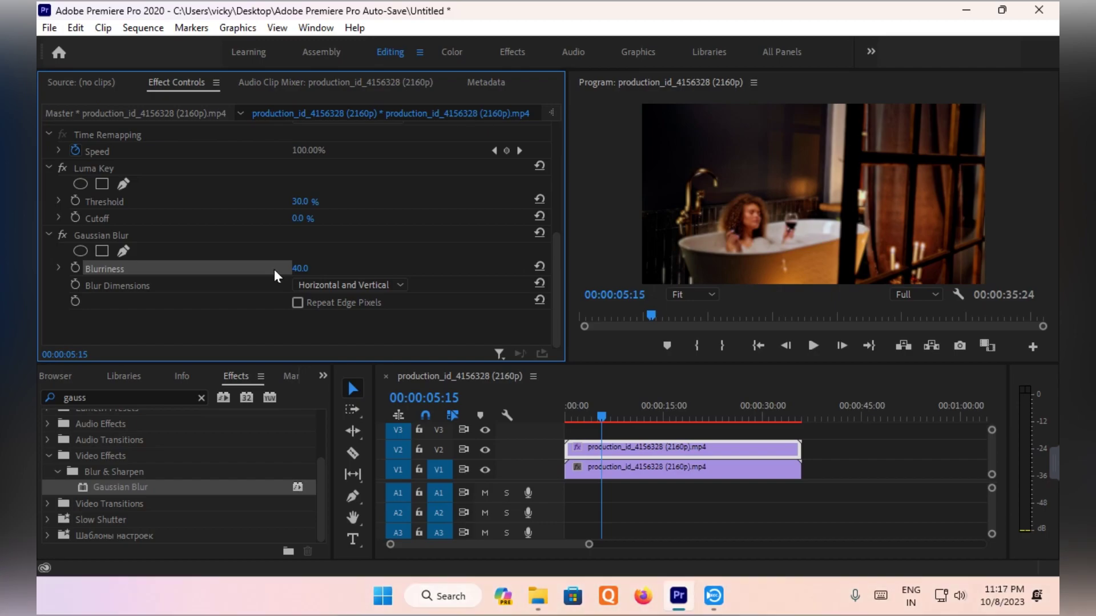
Play back the blurred sequence and change the top clip's Opacity blend mode from Normal to Screen.
left_click(813, 347)
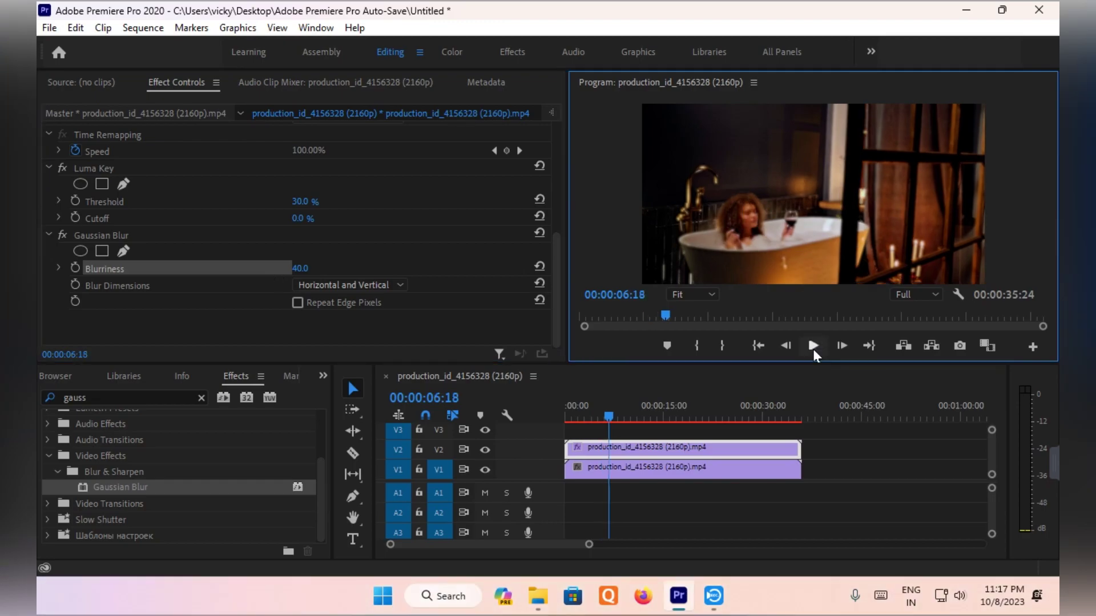
scroll(197, 316, "up", 1)
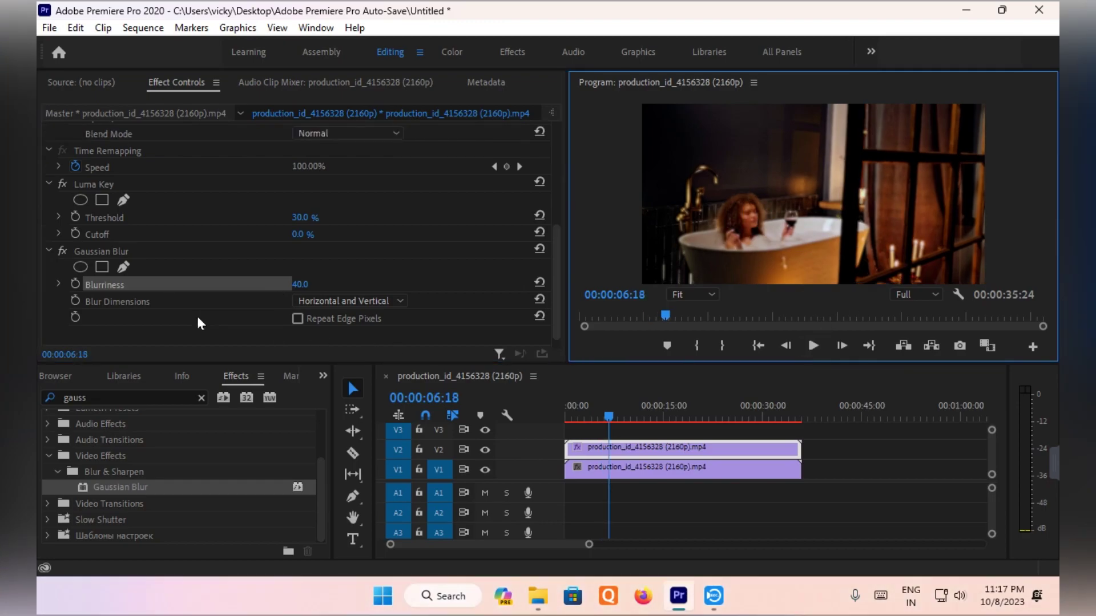
scroll(200, 298, "up", 2)
scroll(201, 297, "up", 1)
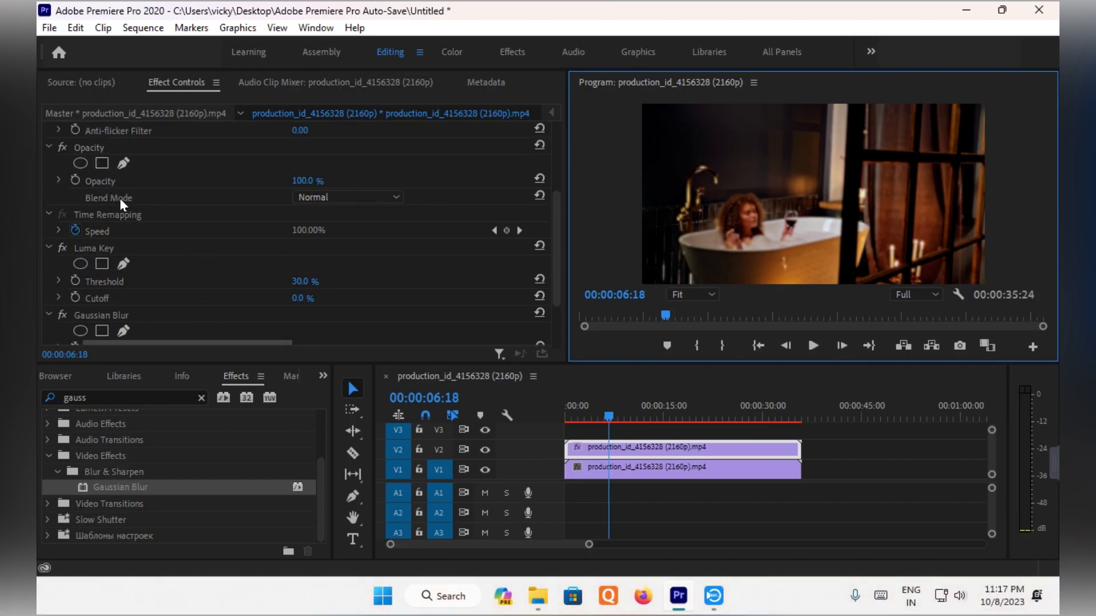
left_click(396, 198)
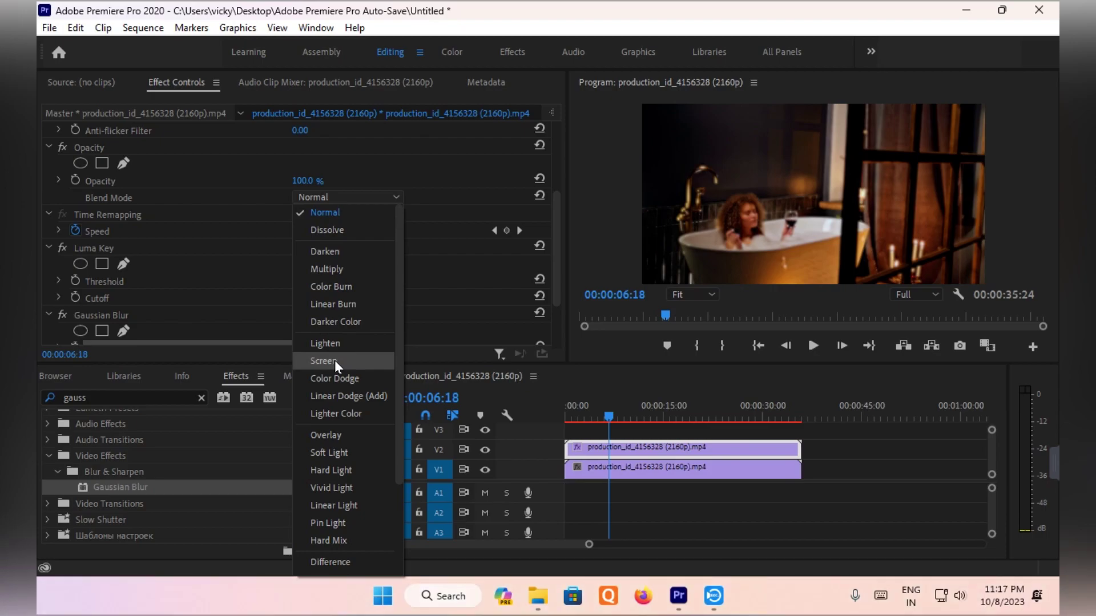
left_click(335, 361)
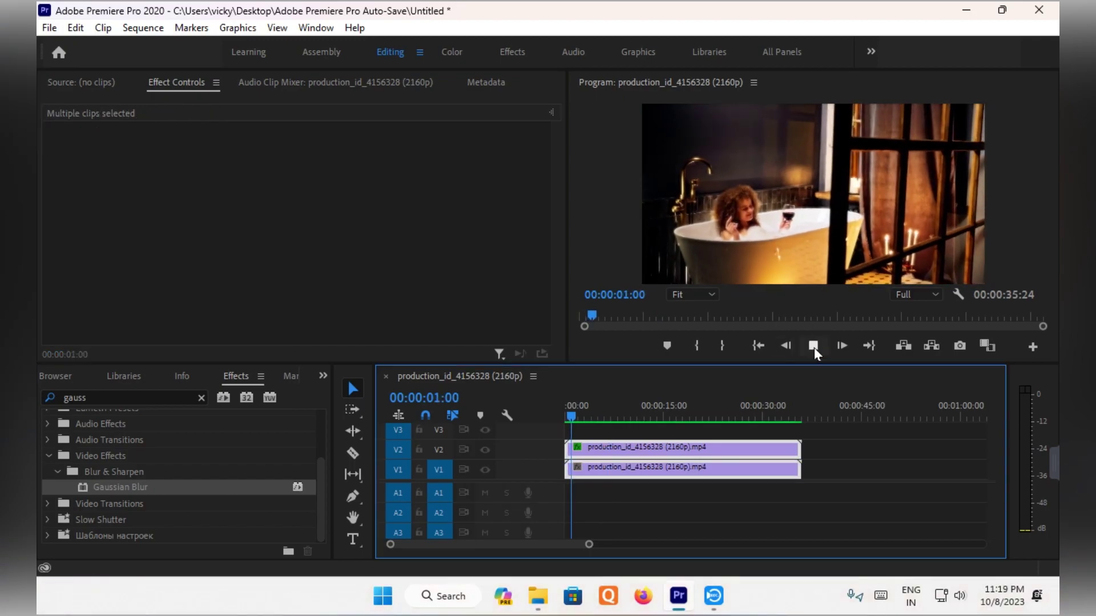
left_click(814, 345)
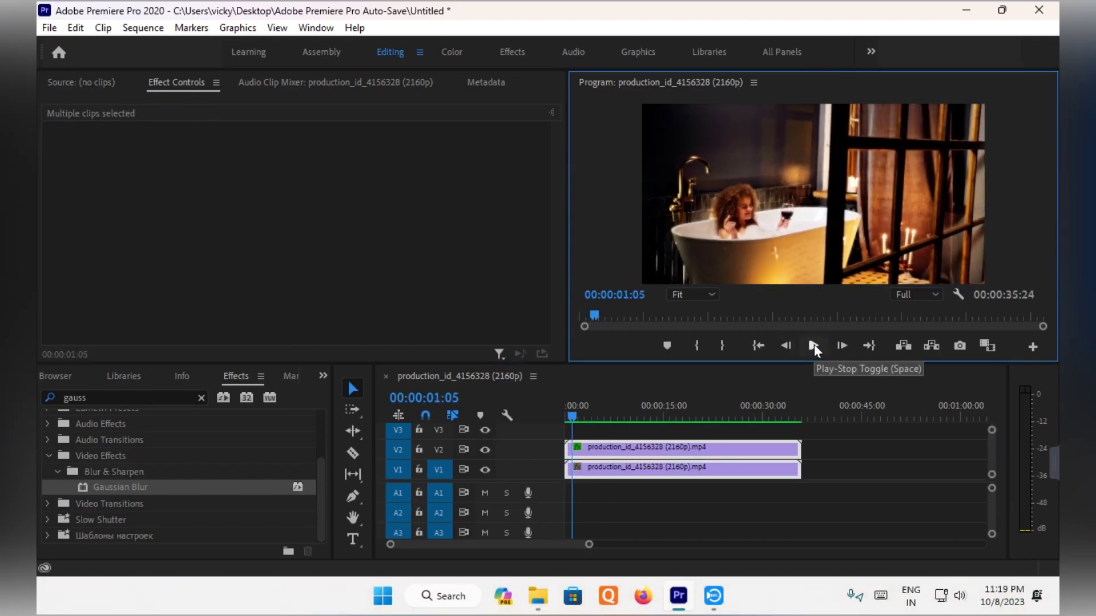
left_click(814, 345)
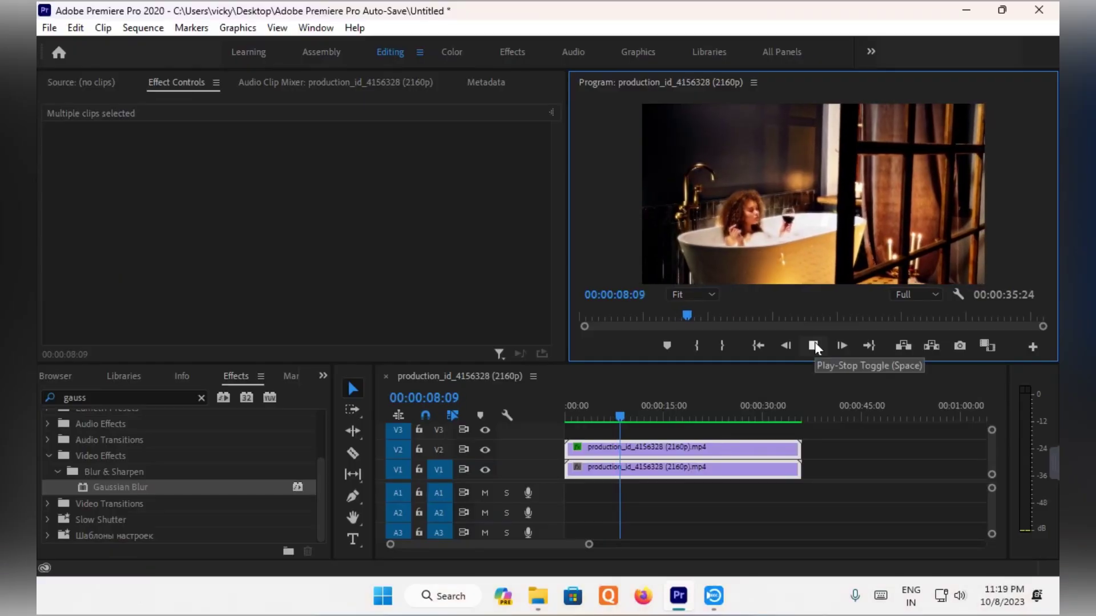
left_click(814, 341)
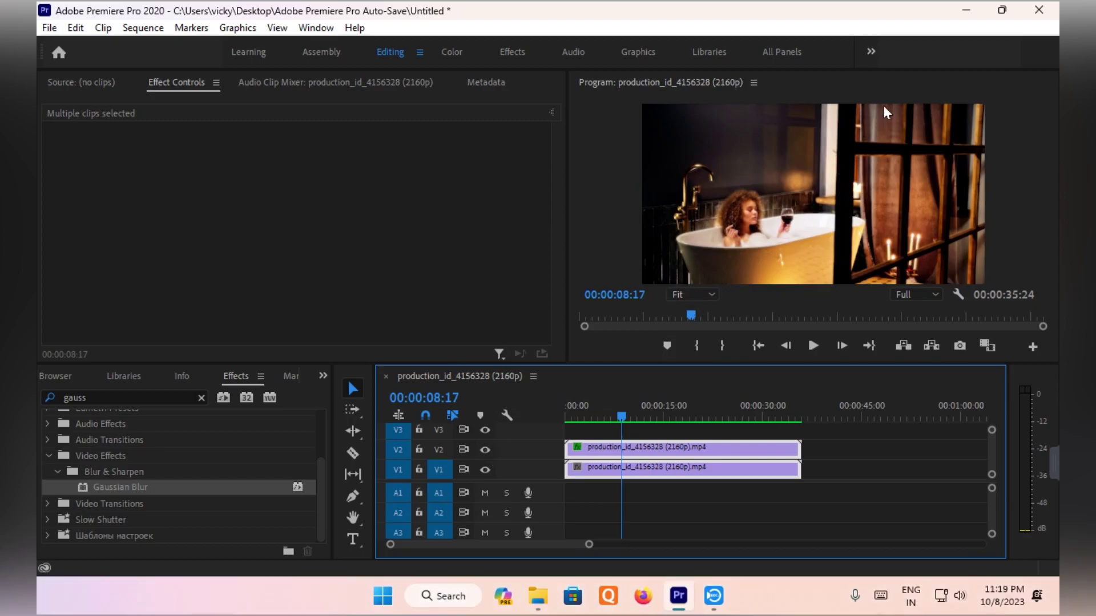
Minimize Premiere Pro to show the Windows desktop.
left_click(972, 16)
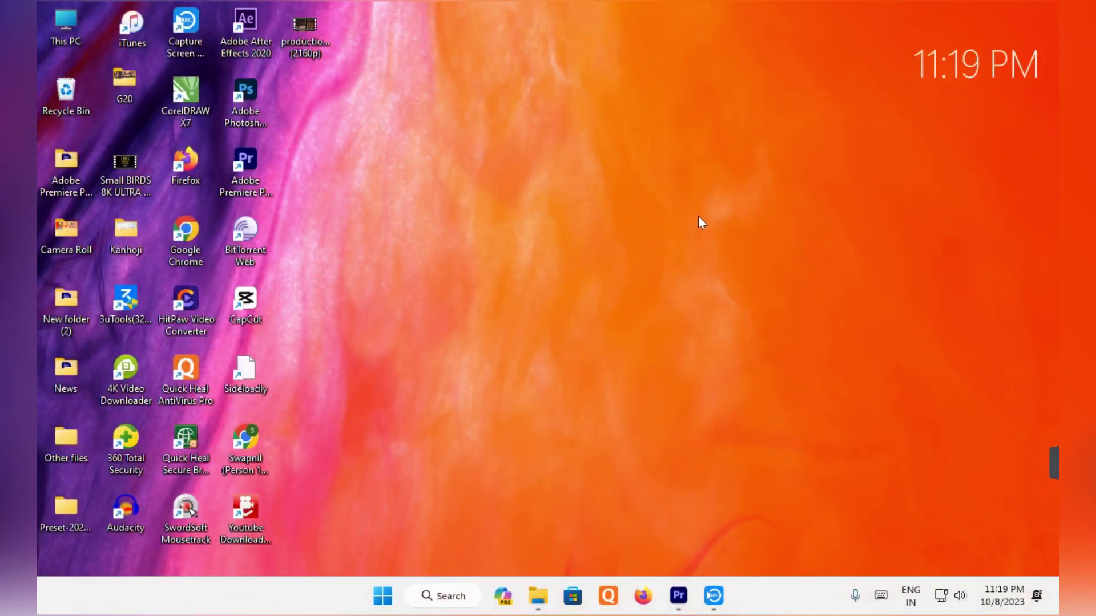